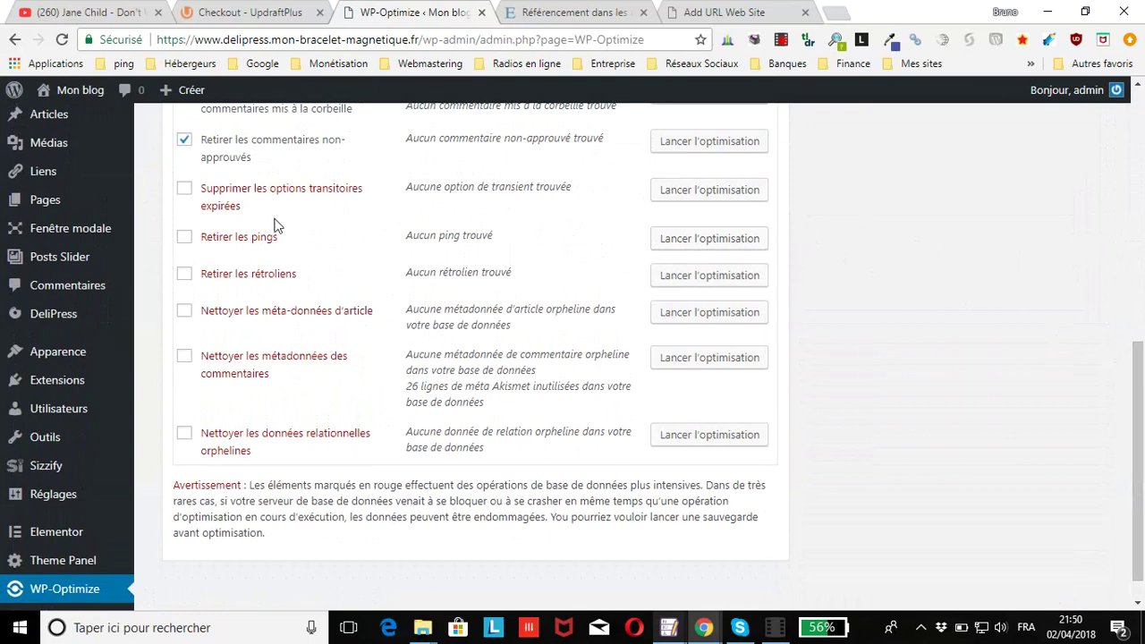
Step: Enable the expired transients, pings, trackbacks, post metadata, comment metadata and orphaned relational data optimisations
left_click(184, 191)
left_click(182, 240)
left_click(184, 275)
scroll(370, 308, "down", 1)
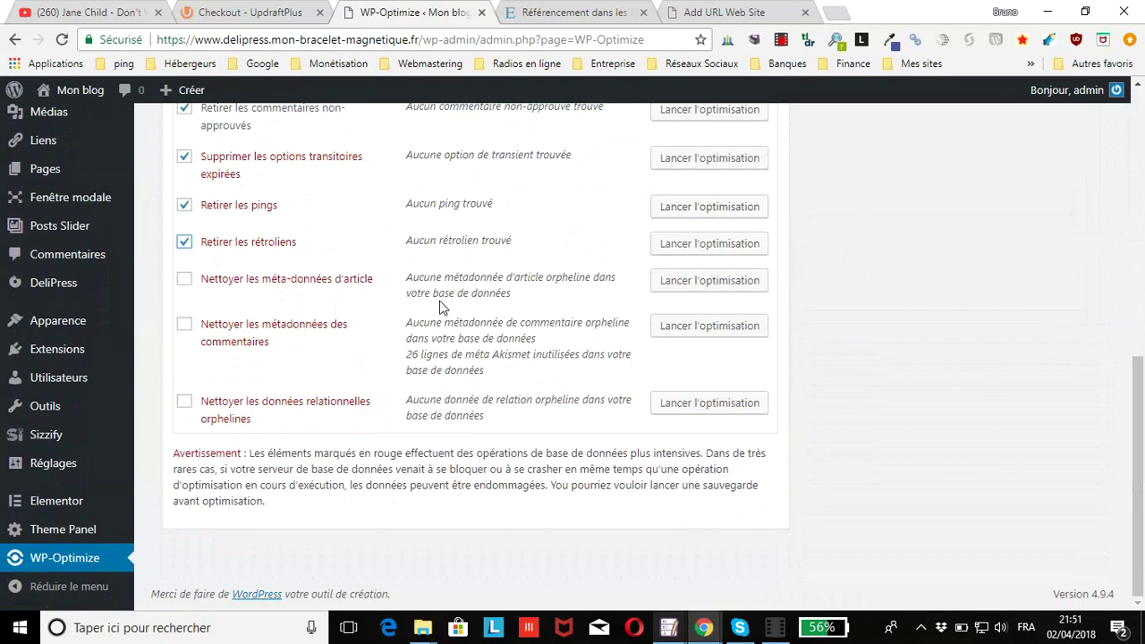
left_click(185, 282)
left_click(184, 325)
left_click(195, 402)
Step: Run all the selected database optimisations
scroll(375, 417, "up", 5)
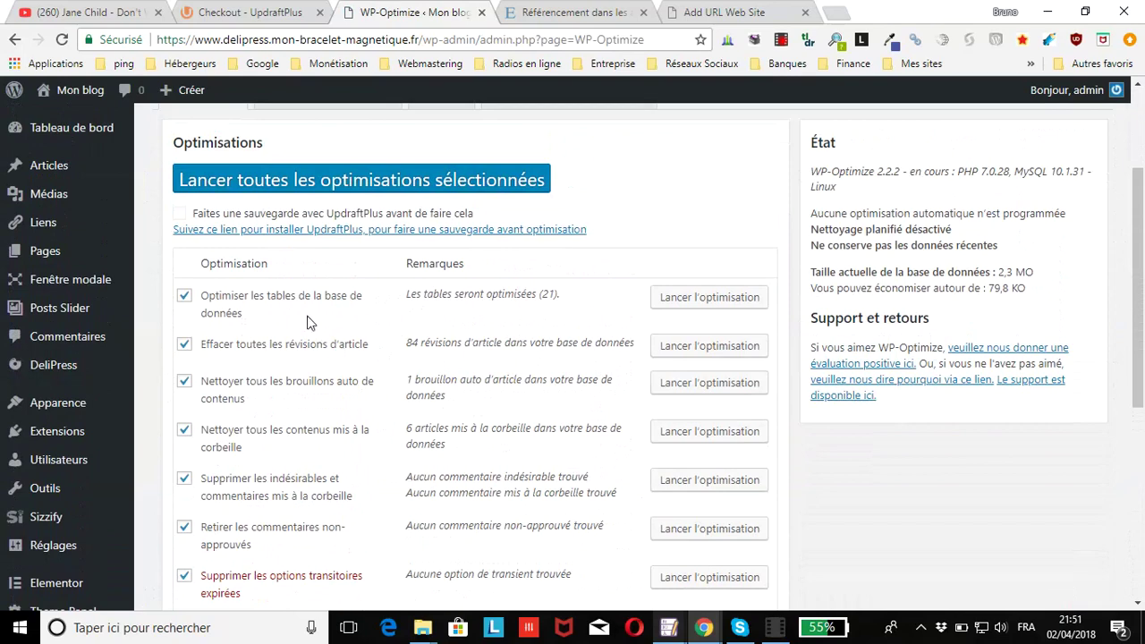
scroll(313, 299, "up", 1)
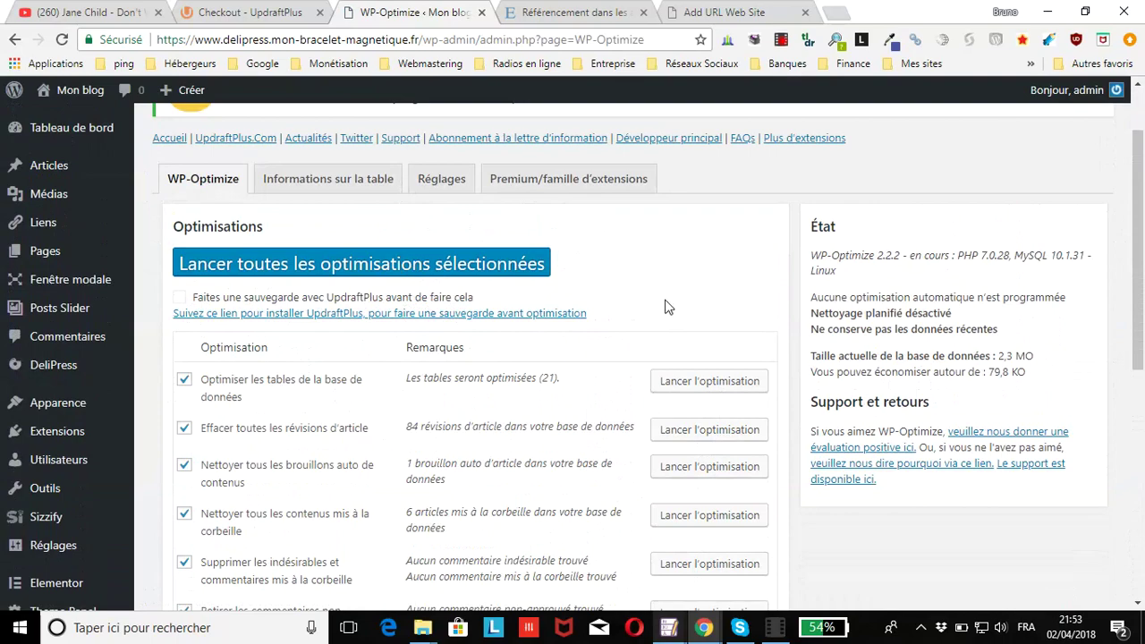
scroll(663, 304, "down", 5)
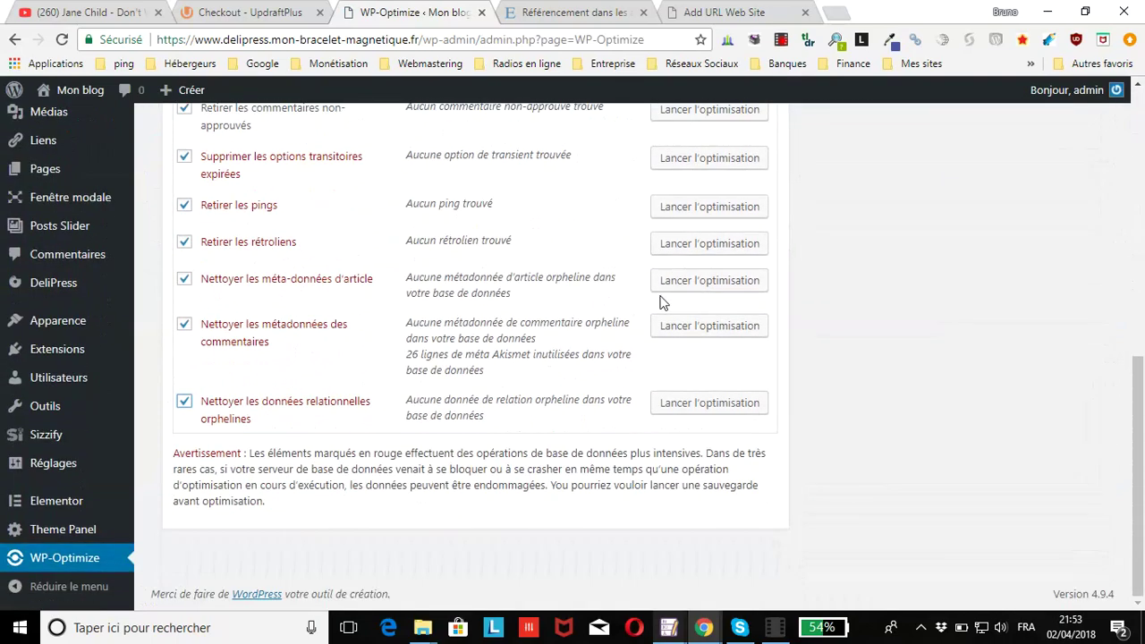
scroll(662, 300, "up", 5)
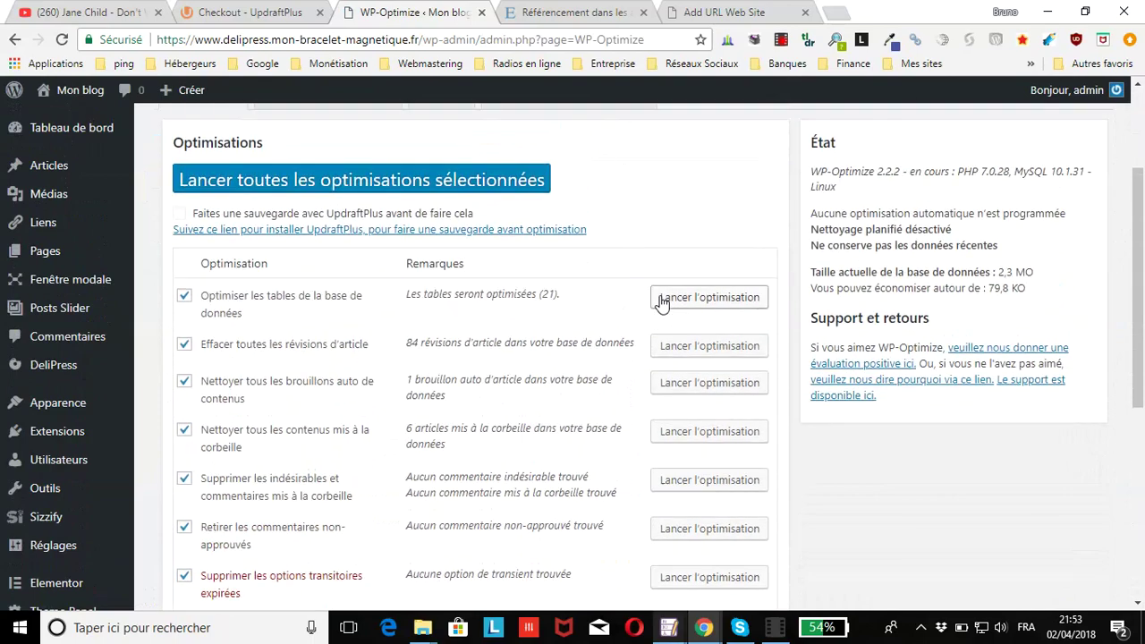
left_click(204, 181)
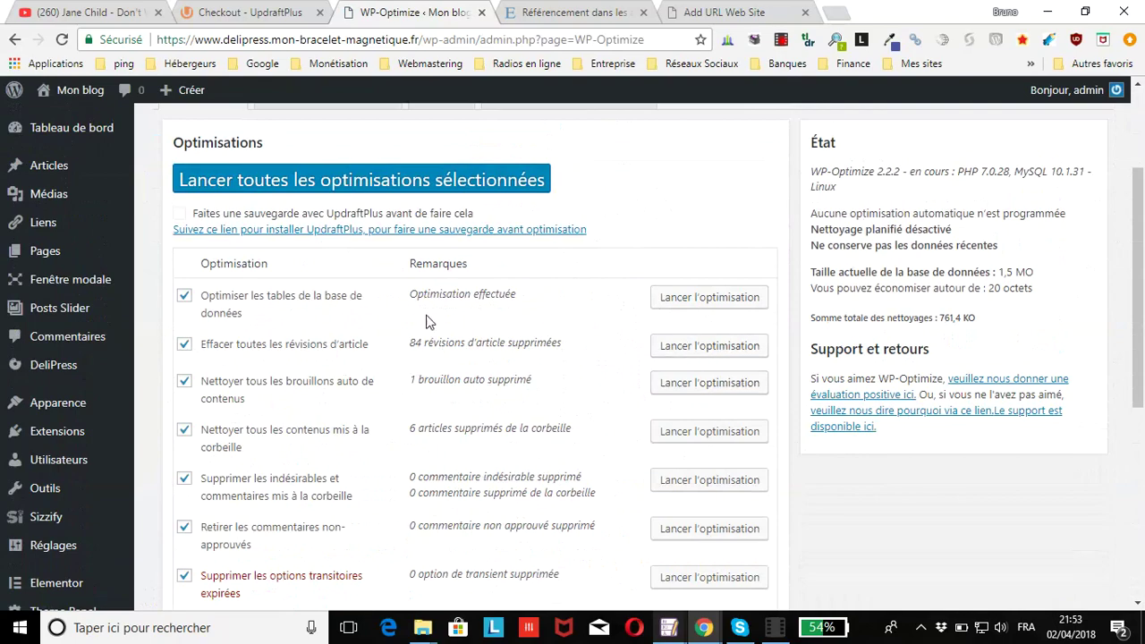
Step: Review the remarks for each optimisation to see what was cleaned from the database
scroll(447, 322, "down", 5)
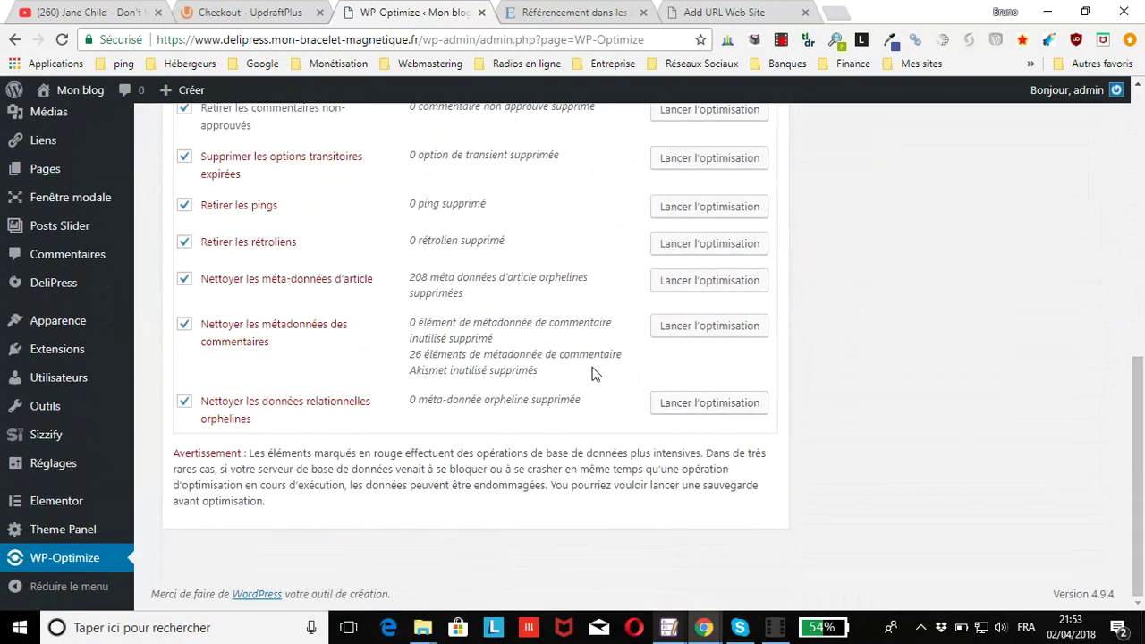
scroll(475, 340, "up", 4)
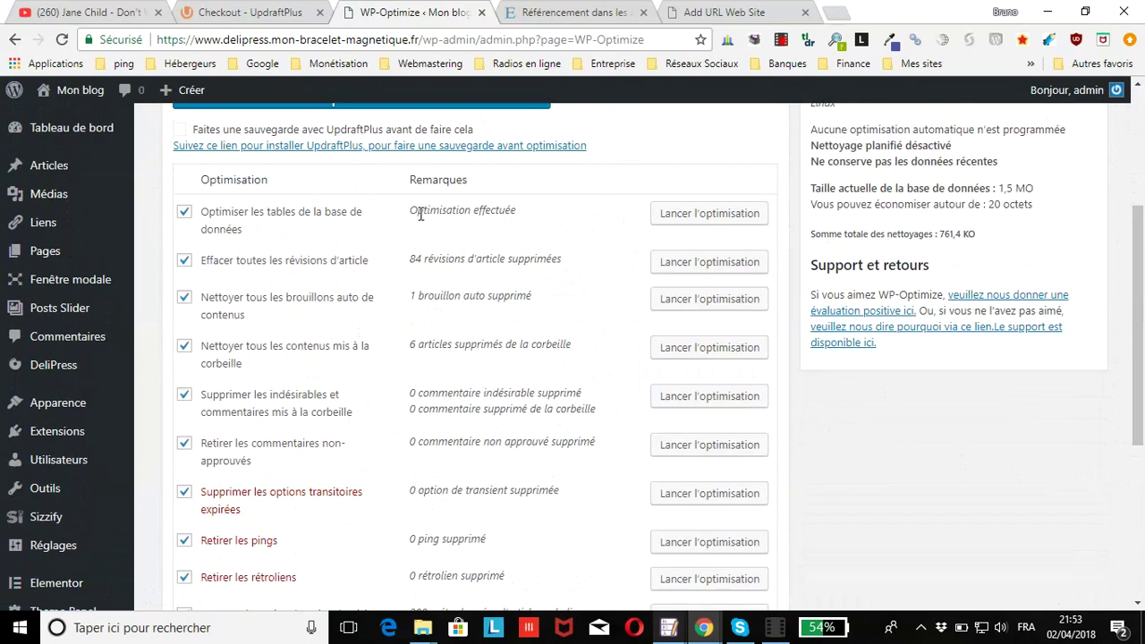
scroll(539, 224, "down", 2)
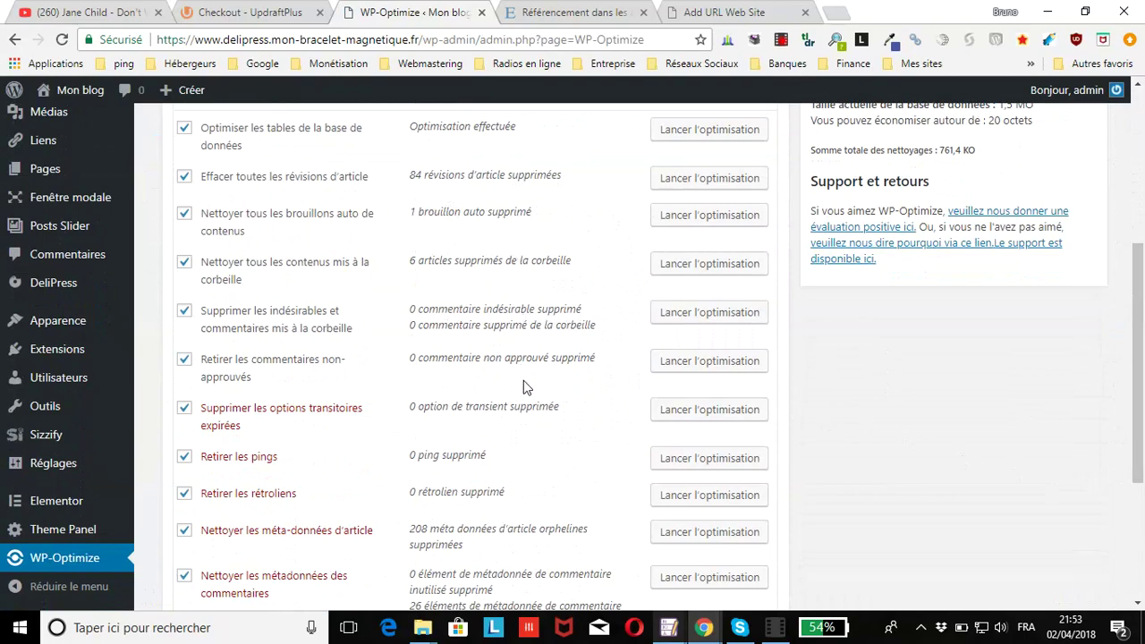
scroll(515, 493, "up", 3)
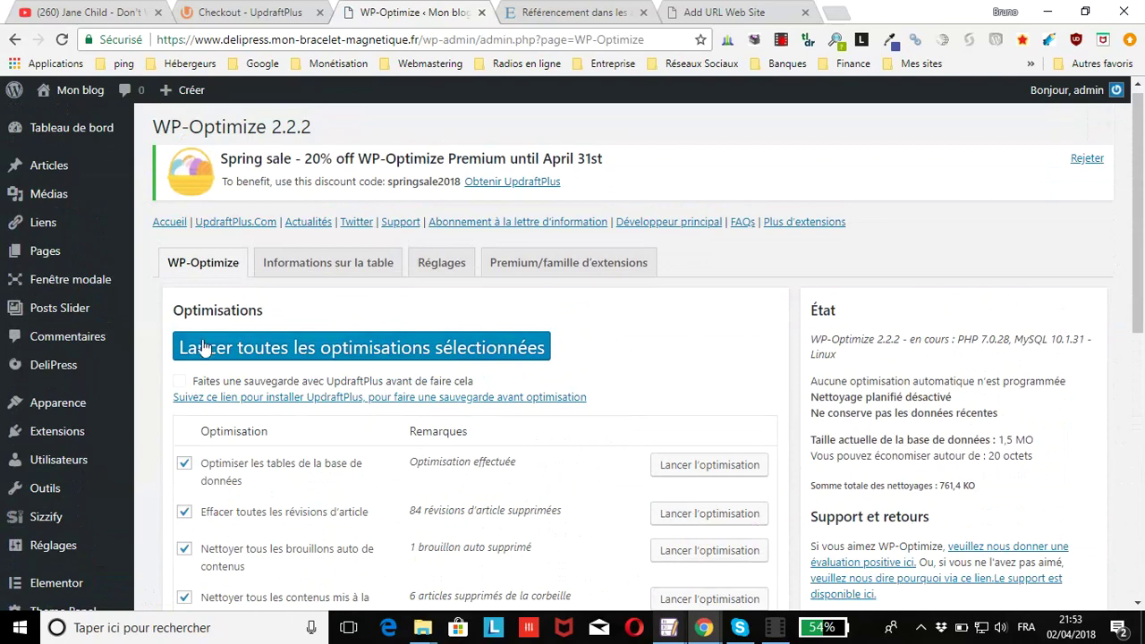
Step: Examine the database table information, including data size, index size and the totals for all tables
left_click(286, 267)
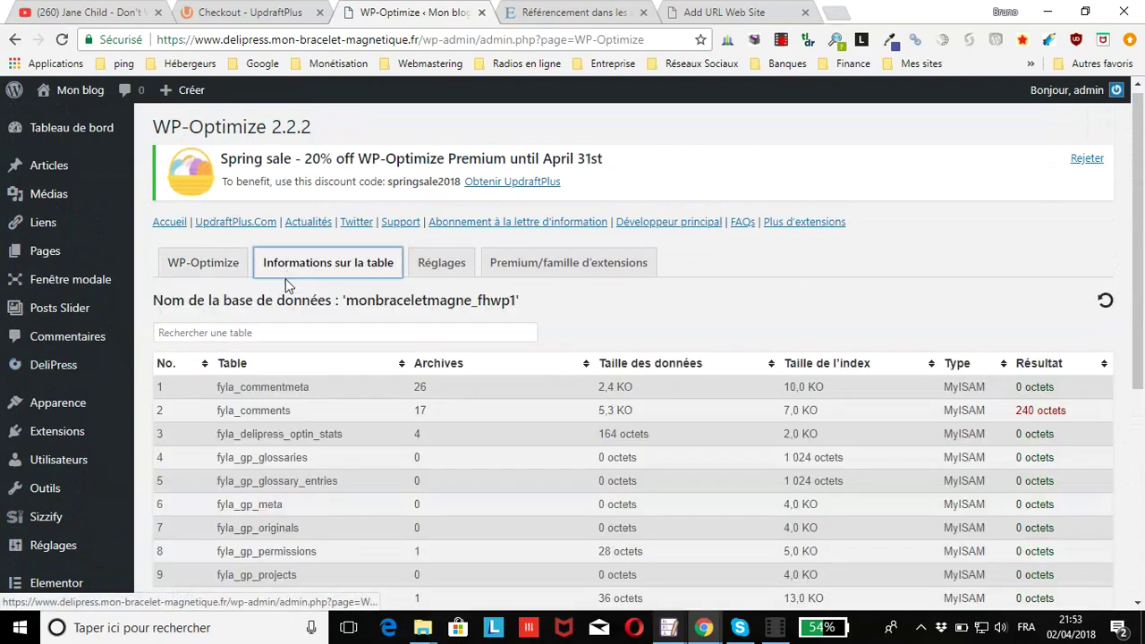
scroll(268, 283, "down", 2)
scroll(253, 281, "up", 1)
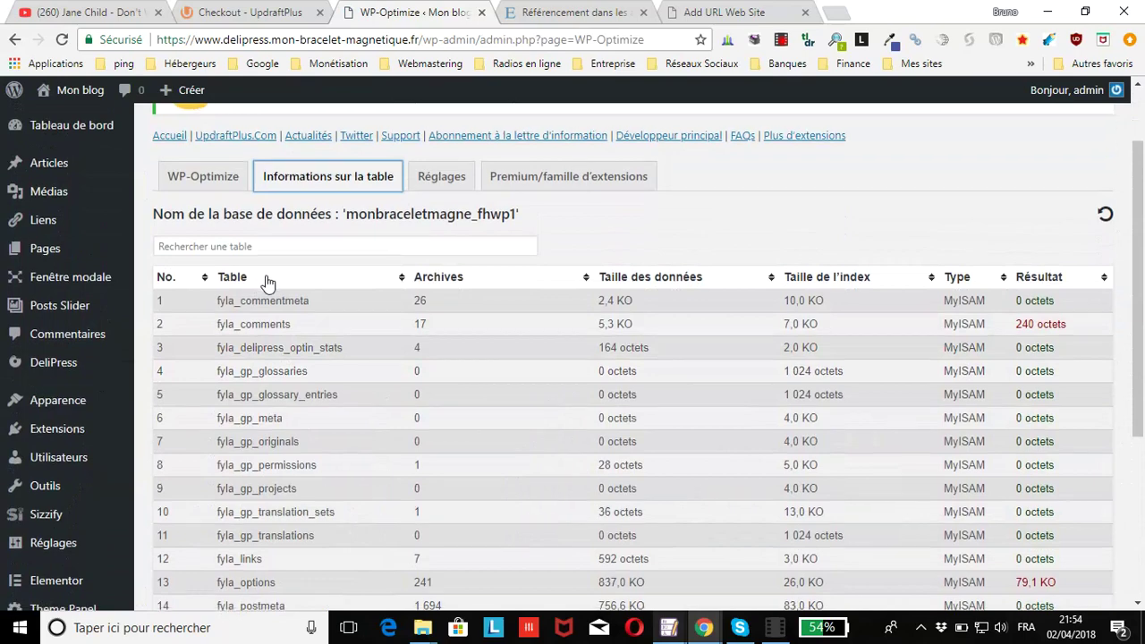
scroll(264, 278, "down", 2)
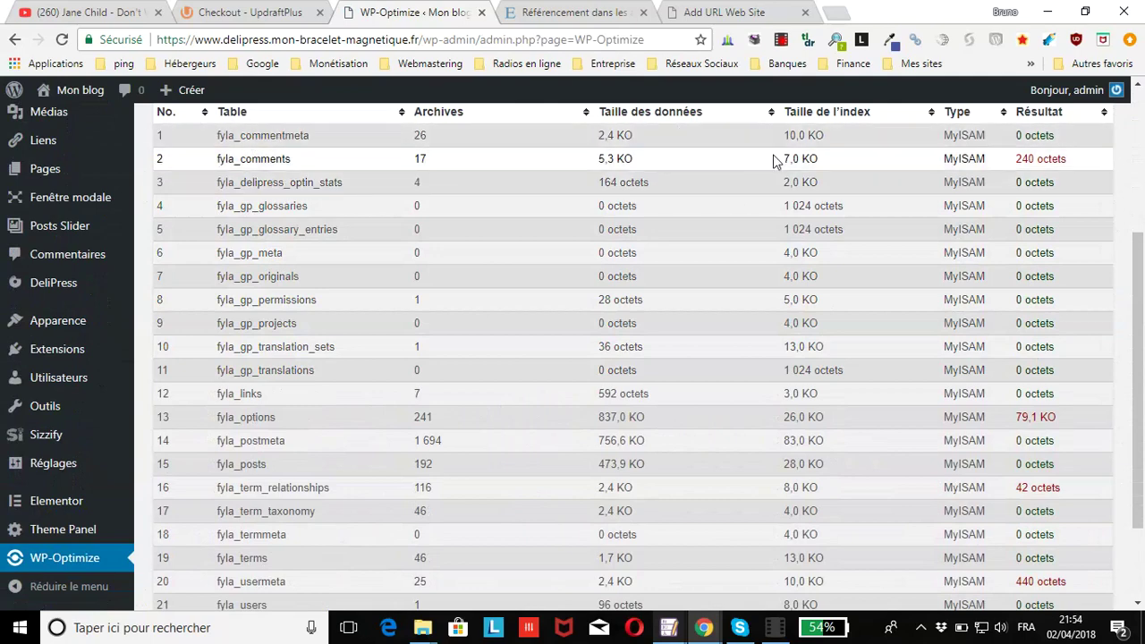
scroll(922, 192, "up", 1)
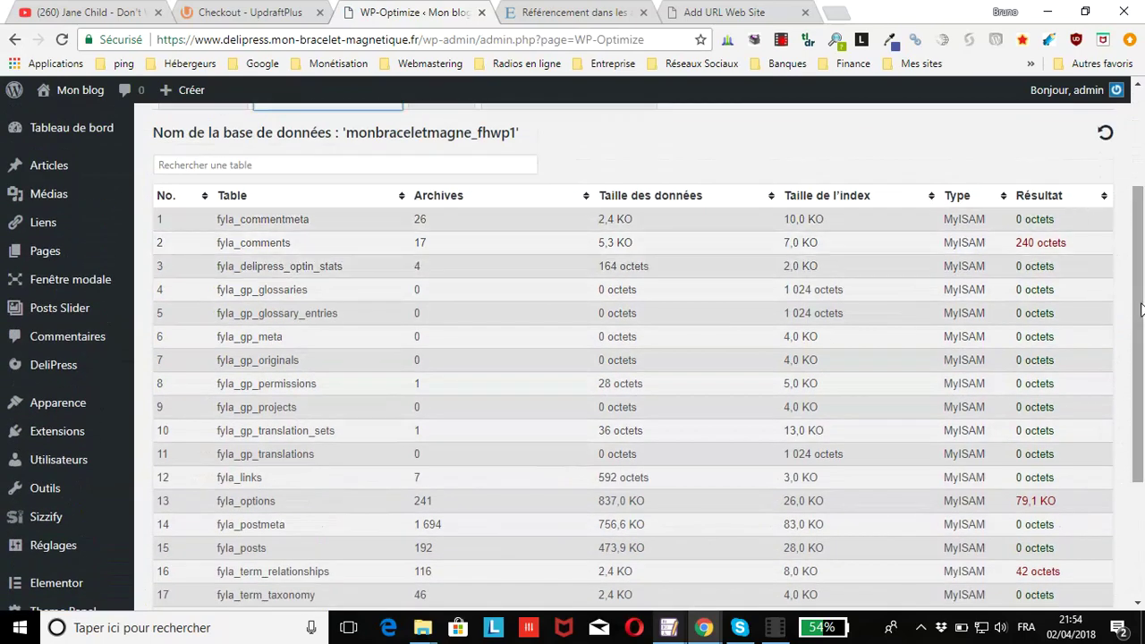
left_click_drag(1141, 348, 1141, 458)
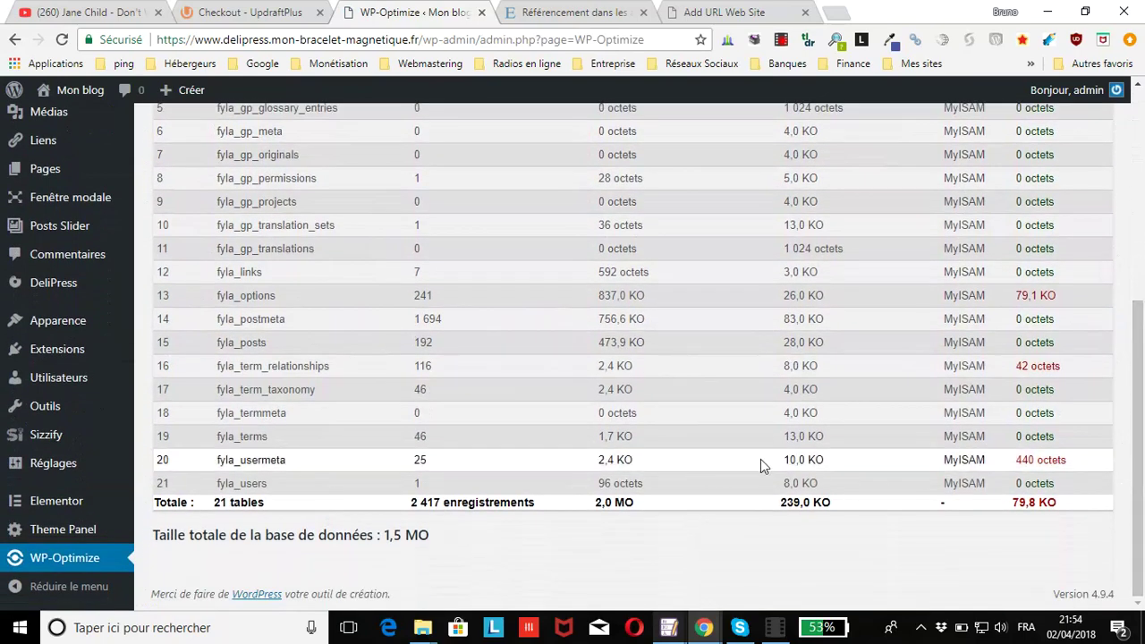
scroll(760, 458, "up", 4)
left_click(400, 237)
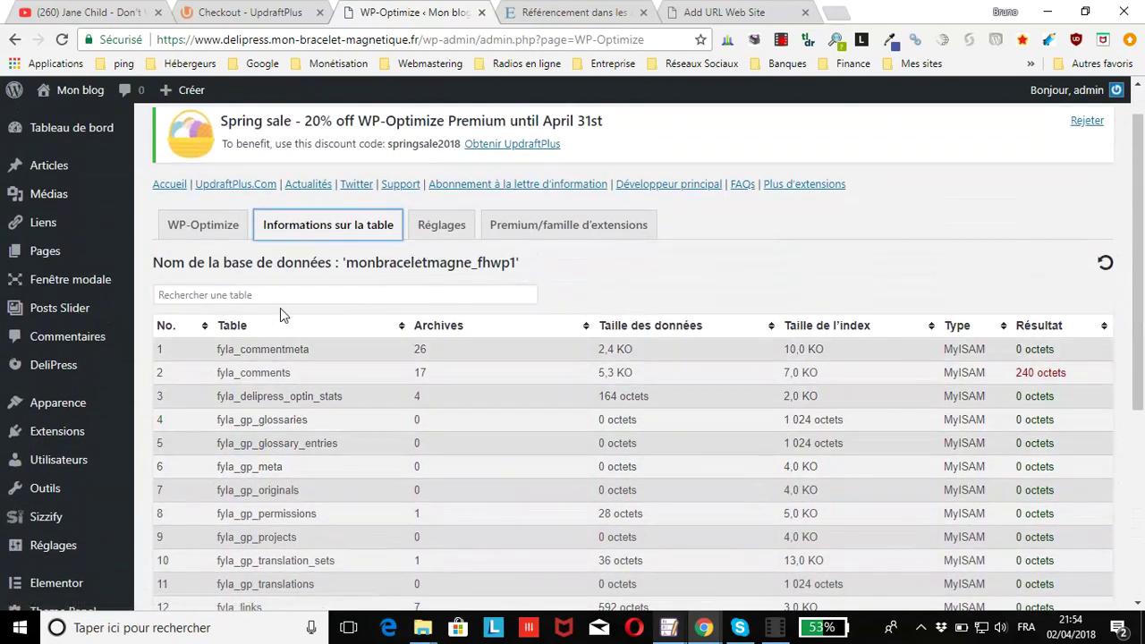
scroll(777, 348, "down", 4)
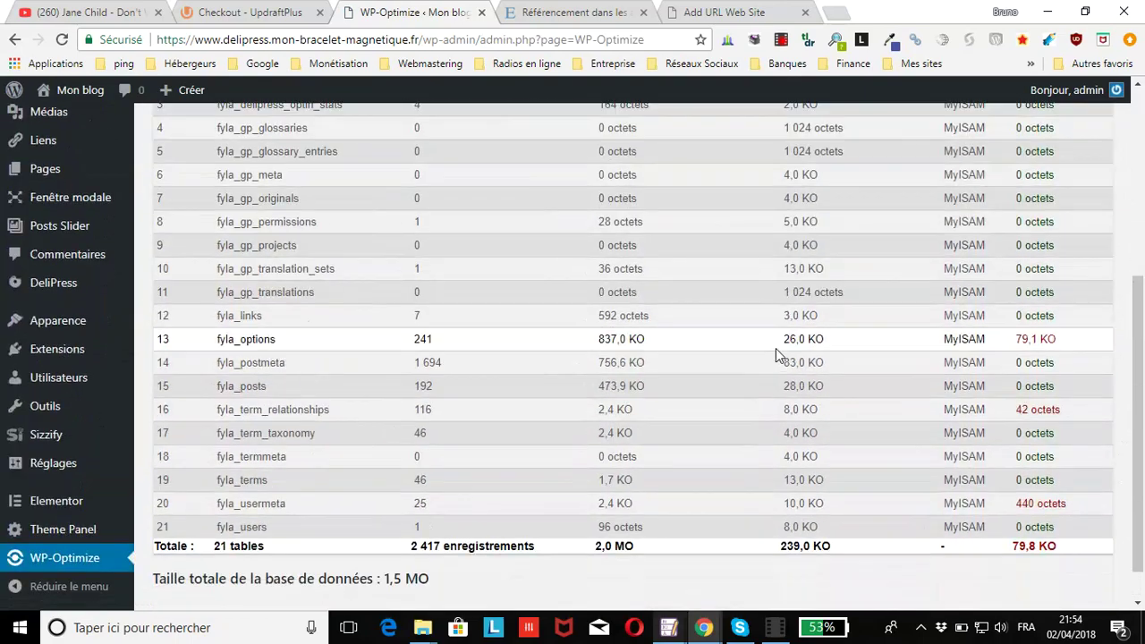
scroll(763, 342, "up", 4)
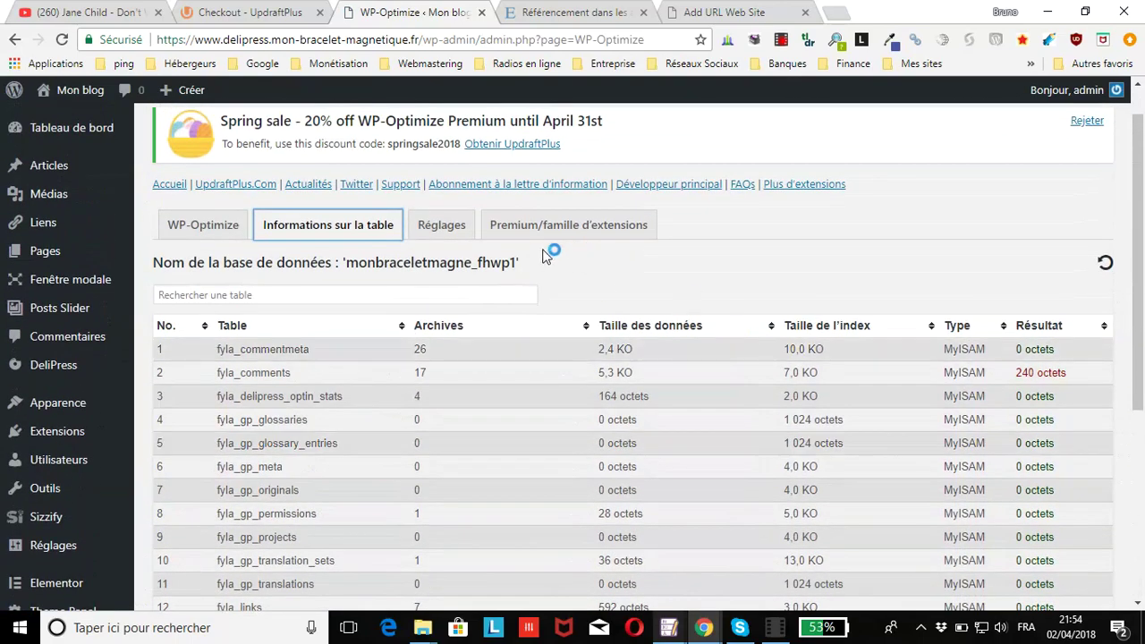
Step: Enable keeping the last 2 weeks of data and the WP-Optimize admin bar link in the general settings, and save them
left_click(444, 233)
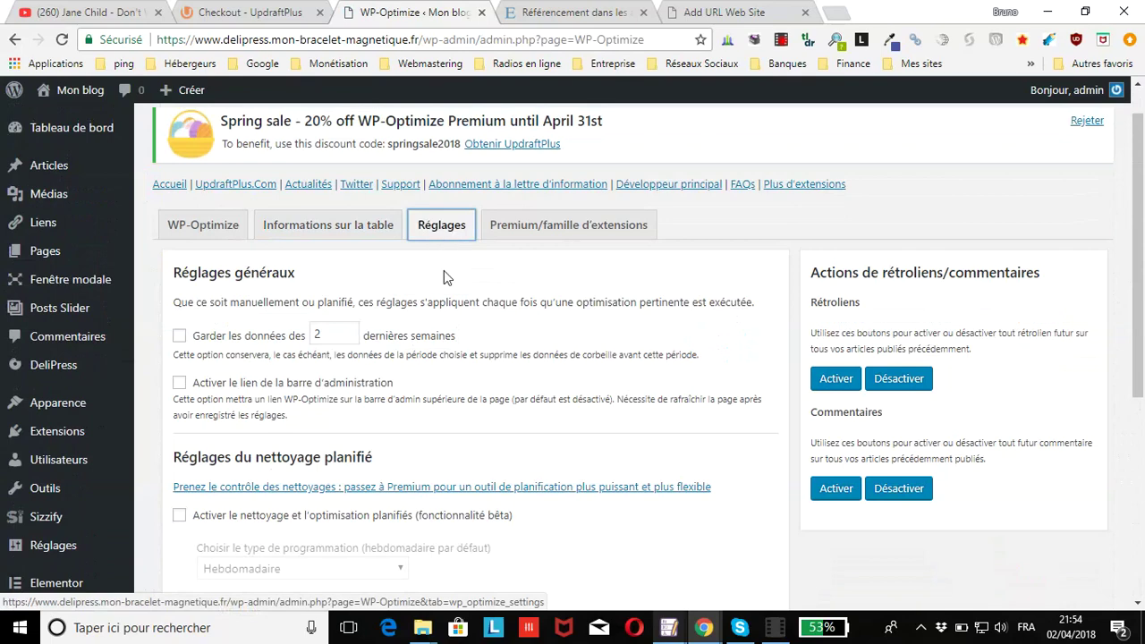
scroll(437, 334, "down", 1)
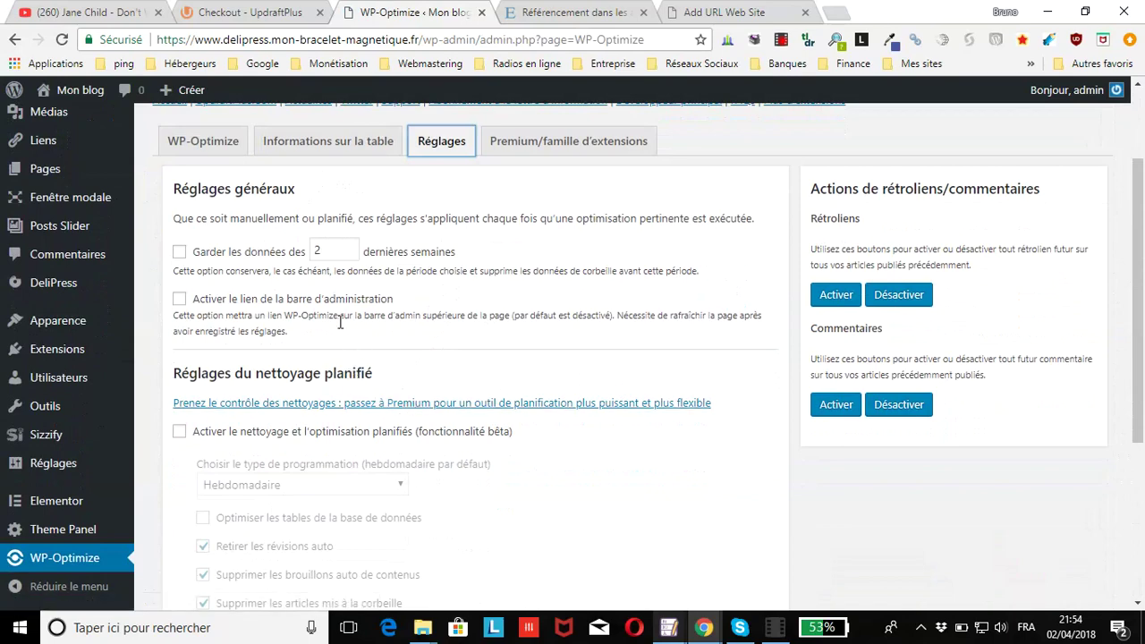
left_click(179, 252)
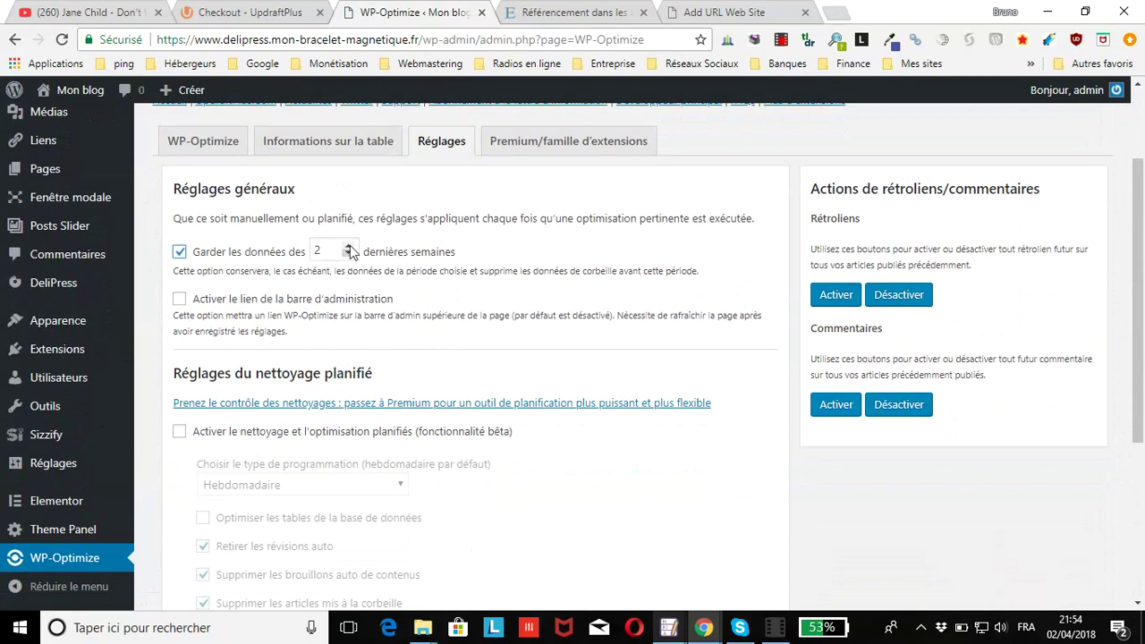
mouse_move(94, 319)
left_click(179, 303)
scroll(347, 209, "down", 3)
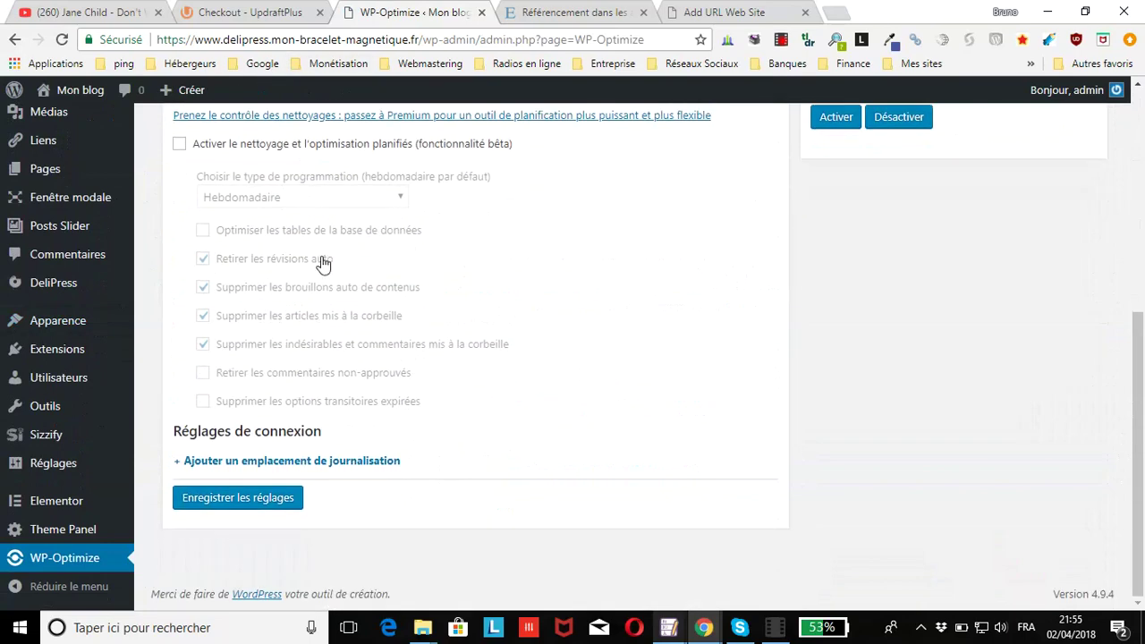
left_click(263, 498)
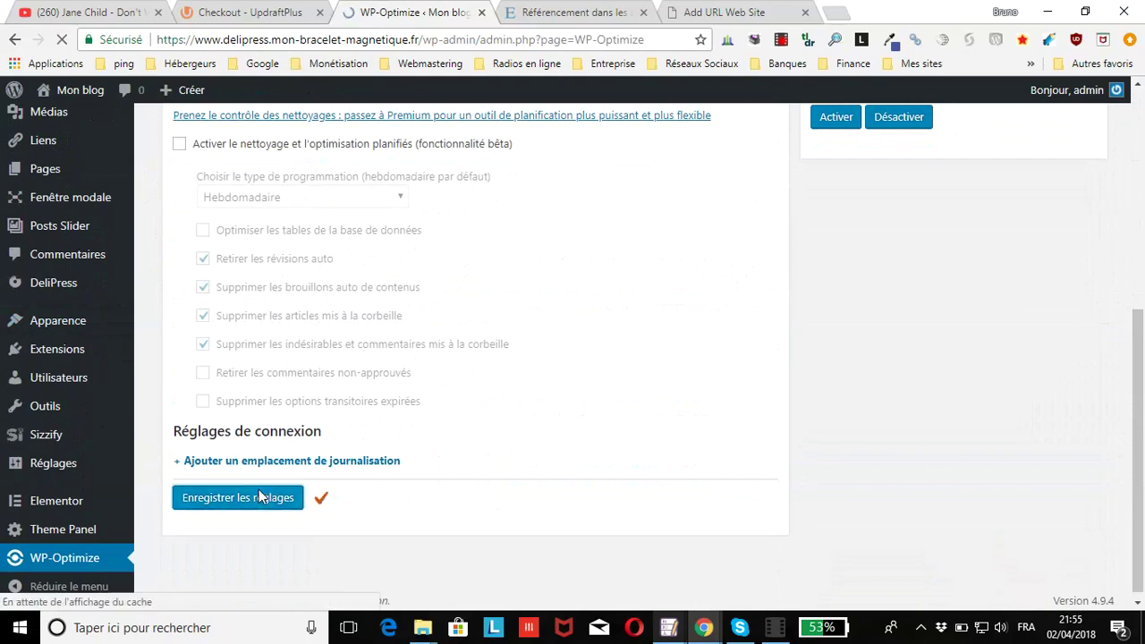
Step: Check the WP-Optimize shortcuts in the admin bar and the updated optimisation status
mouse_move(248, 97)
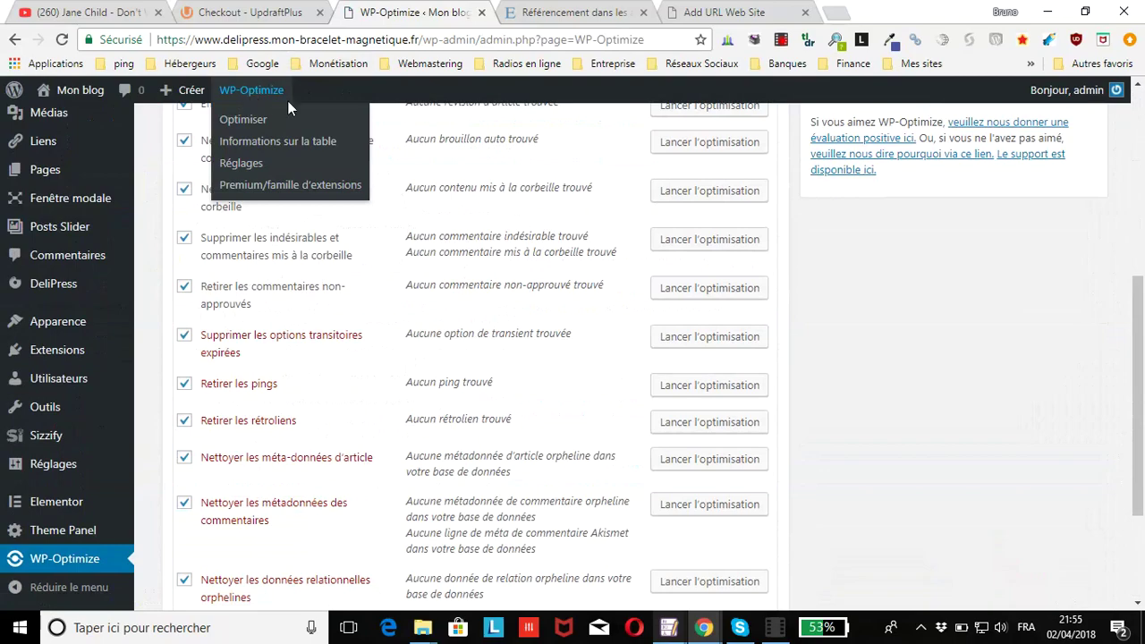
scroll(399, 349, "up", 2)
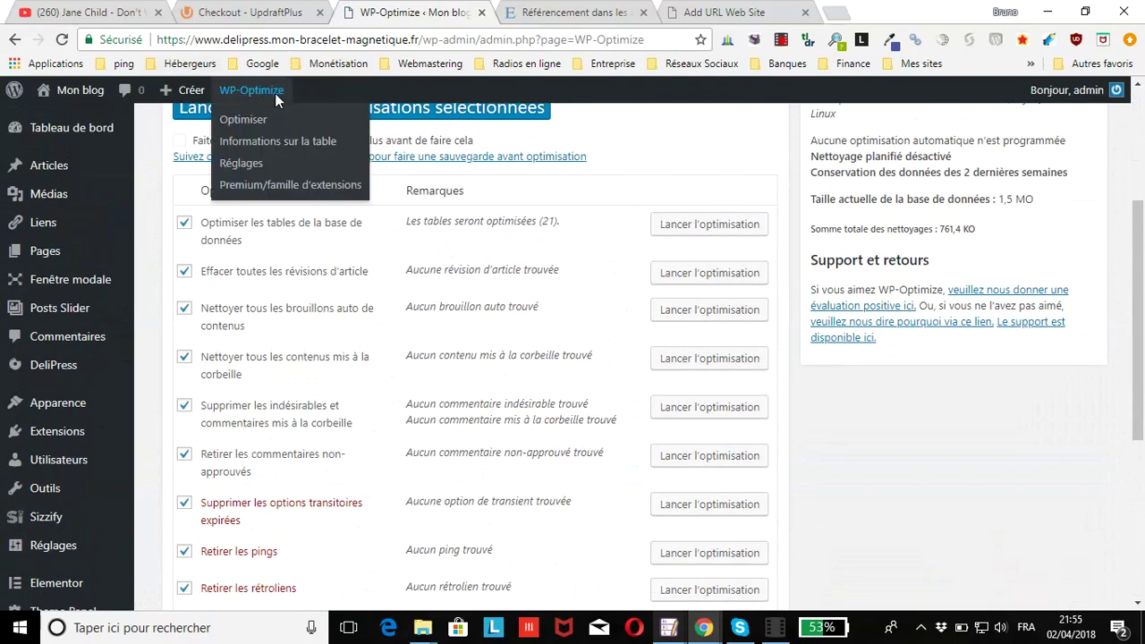
scroll(332, 421, "down", 1)
scroll(555, 456, "up", 4)
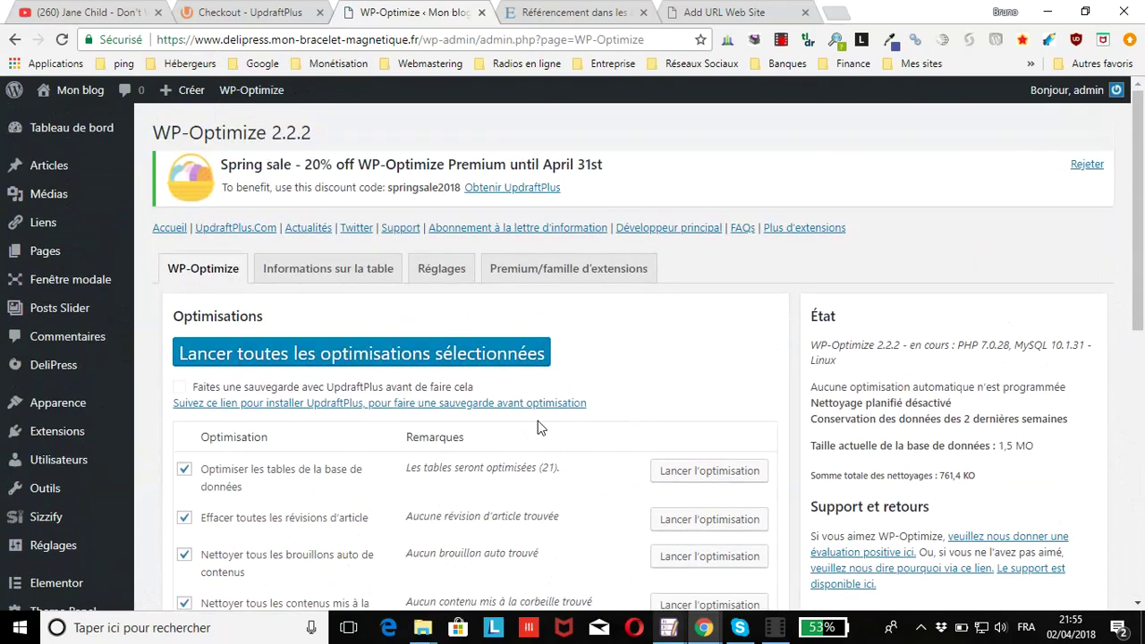
Step: Enable scheduled cleaning and optimisation in the WP-Optimize settings with the schedule type Hebdomadaire
left_click(439, 271)
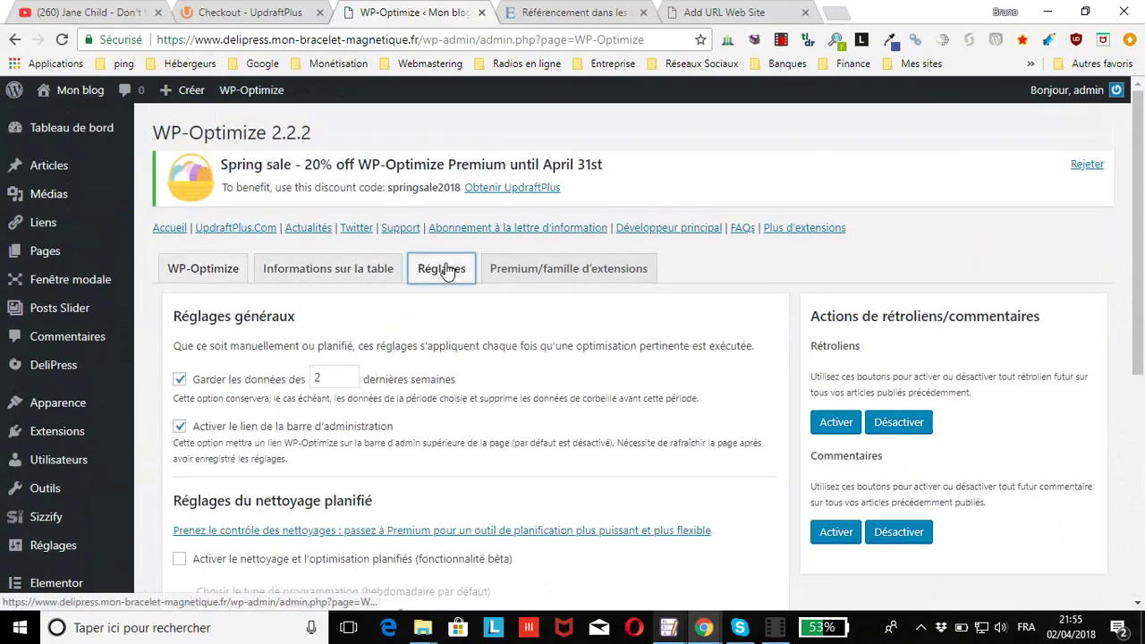
scroll(409, 295, "down", 4)
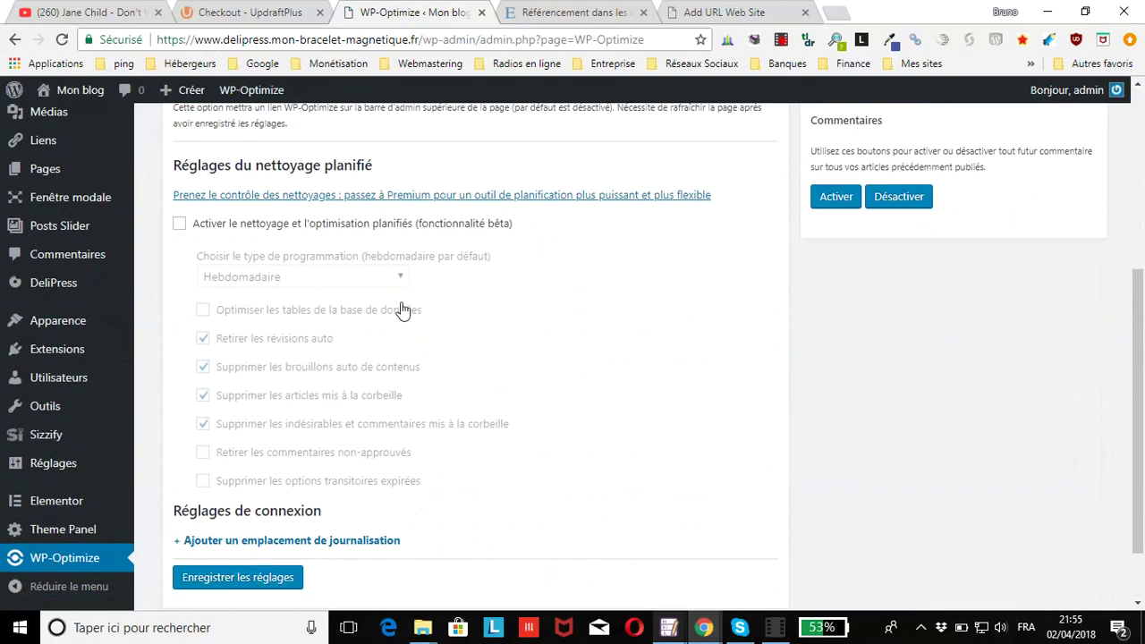
left_click(180, 226)
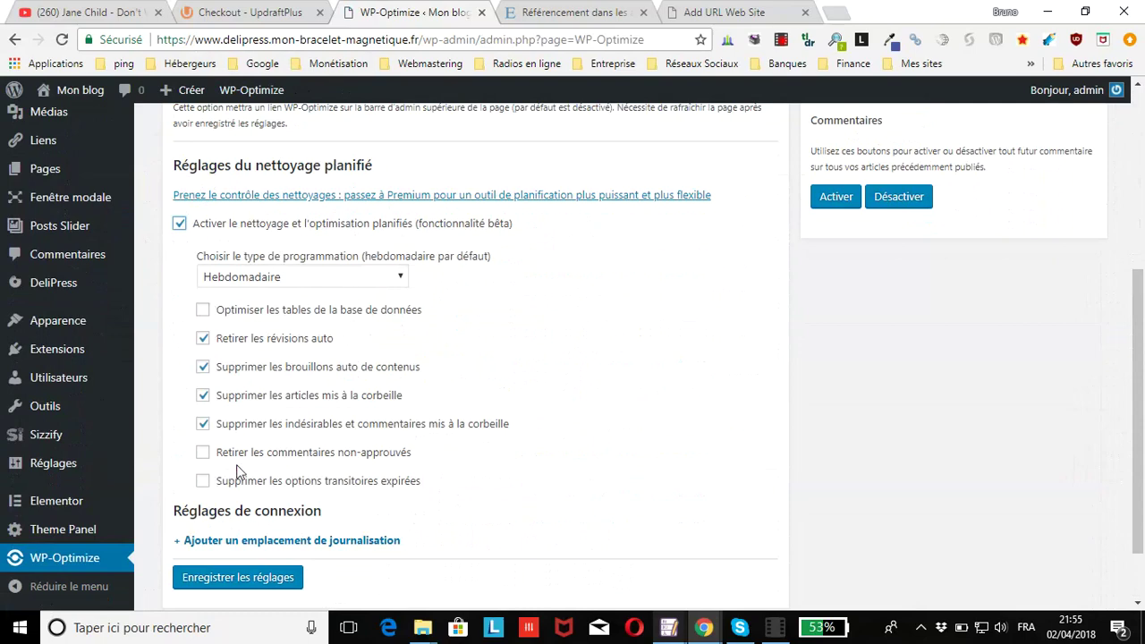
left_click(262, 283)
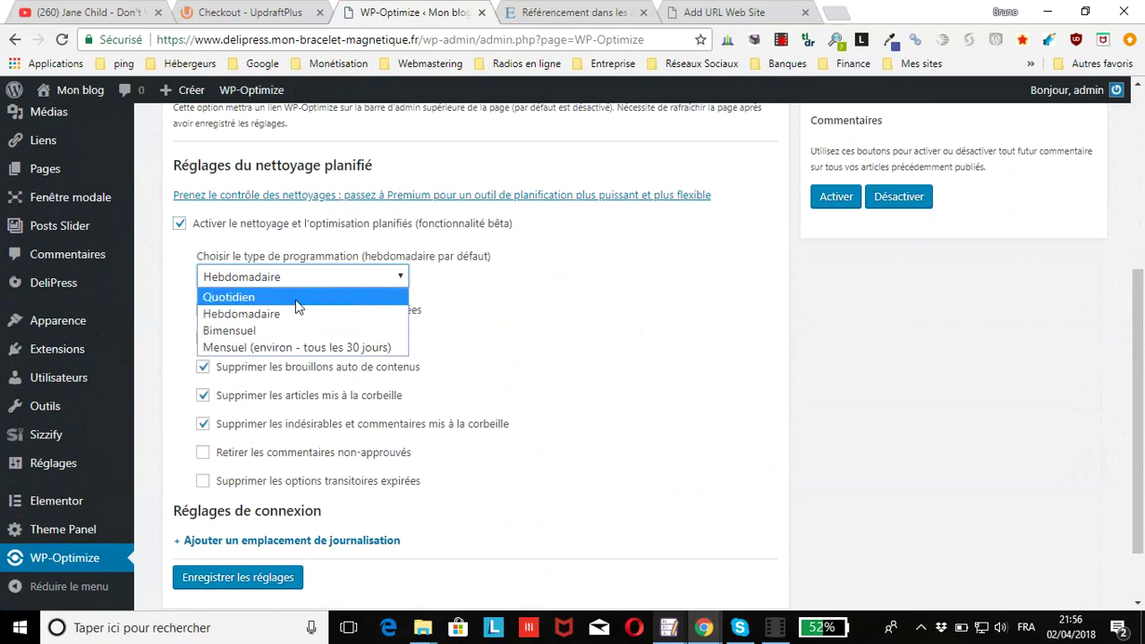
left_click(259, 322)
scroll(659, 298, "down", 1)
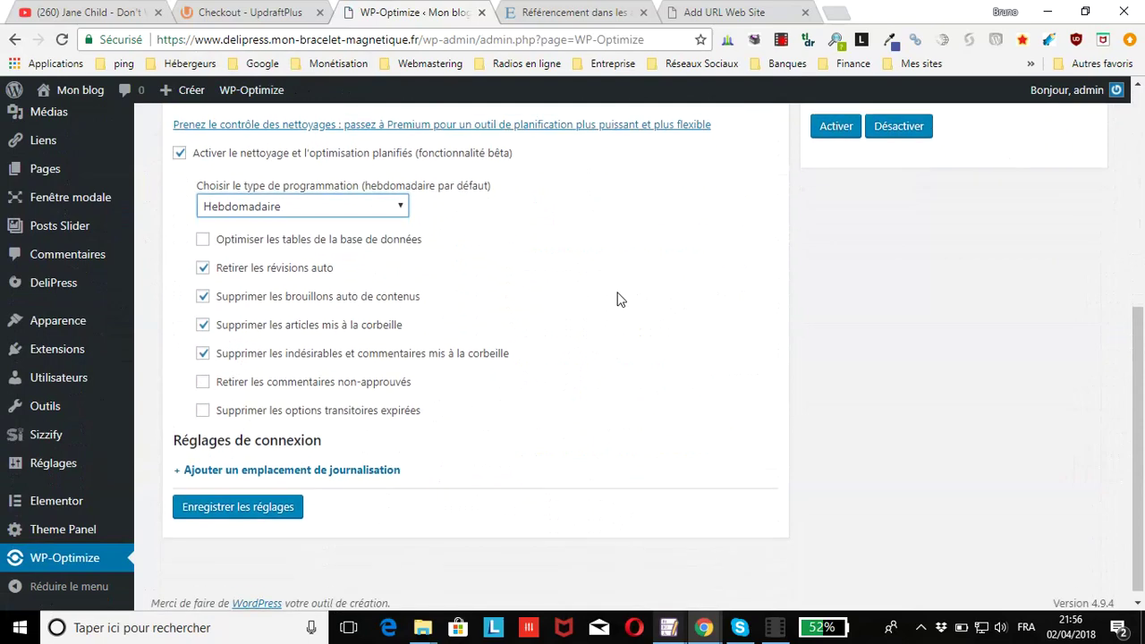
Step: Add database table optimisation, unapproved comment removal and expired transient removal to the scheduled cleaning
left_click(203, 230)
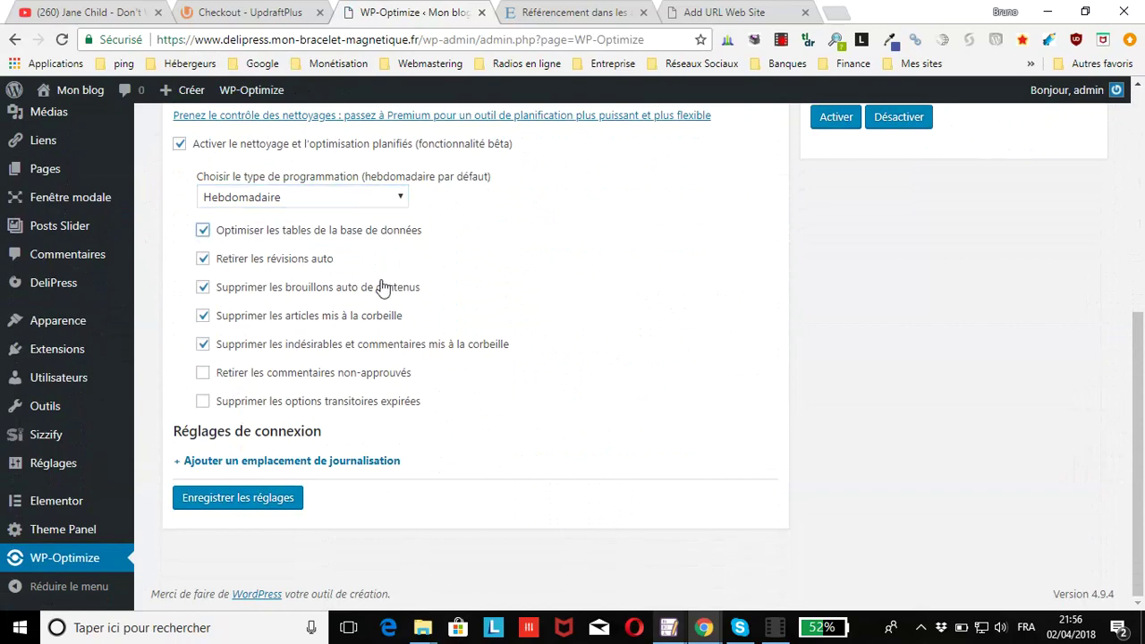
left_click(202, 373)
left_click(203, 401)
Step: Add a logging location that records events in the PHP error log
left_click(291, 462)
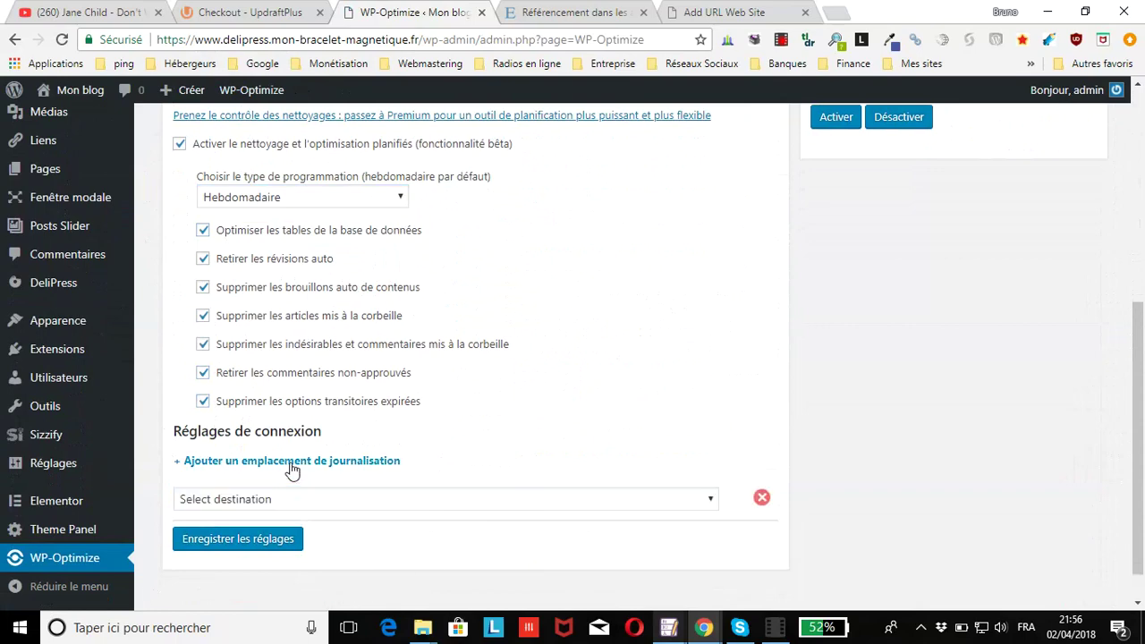
left_click(356, 506)
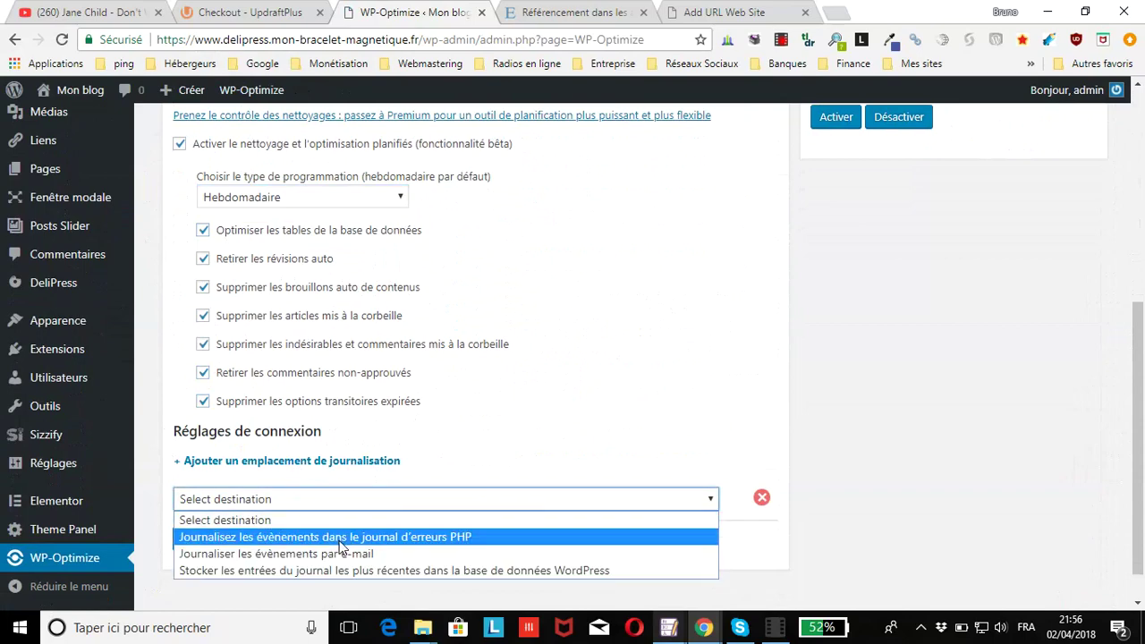
left_click(341, 536)
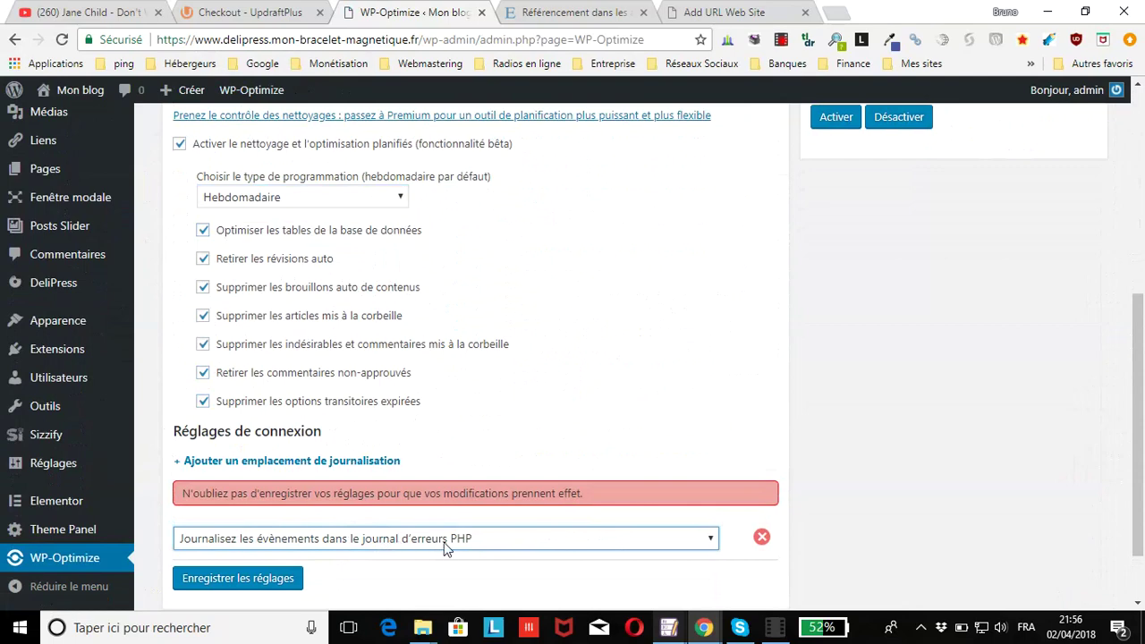
Step: Check the destinations offered for the logging location and save the WP-Optimize settings
left_click(444, 540)
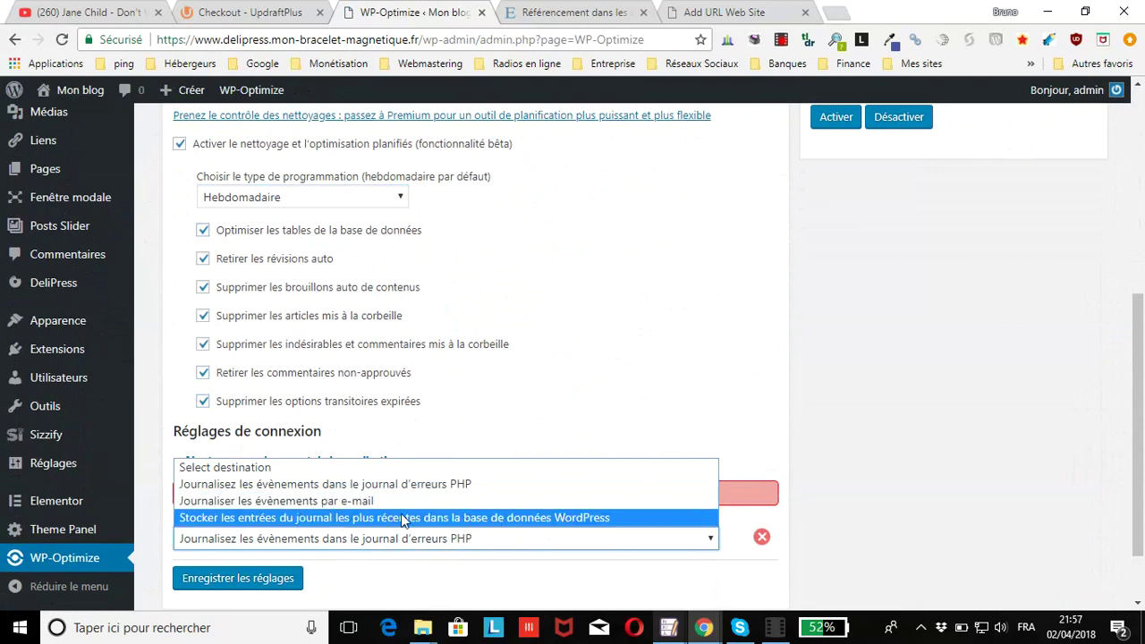
left_click(373, 577)
left_click(373, 577)
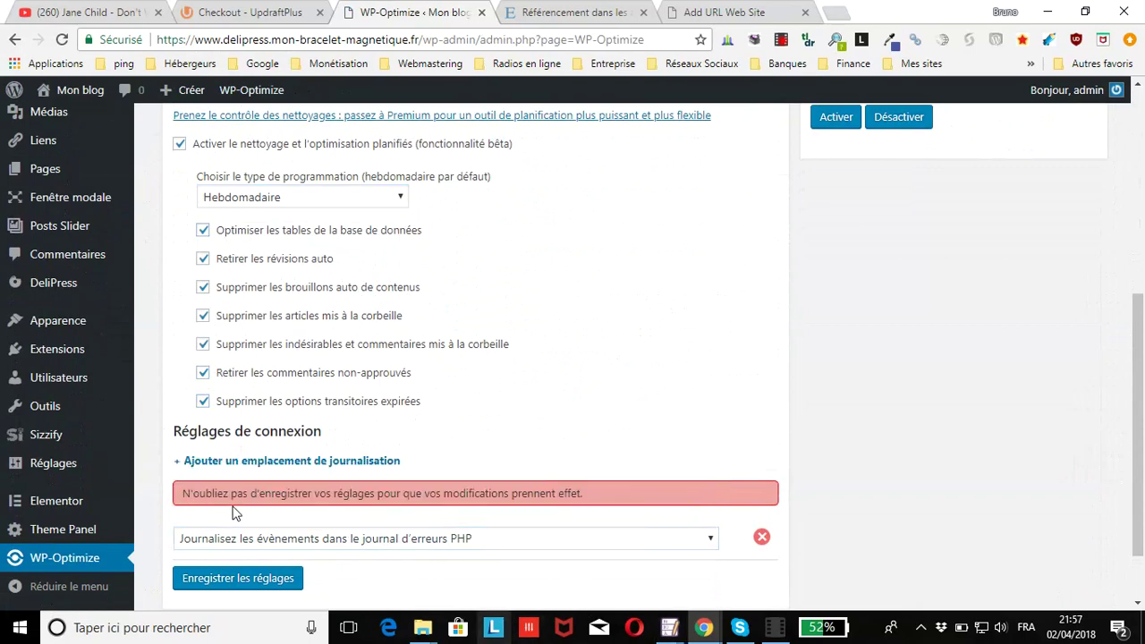
left_click(238, 580)
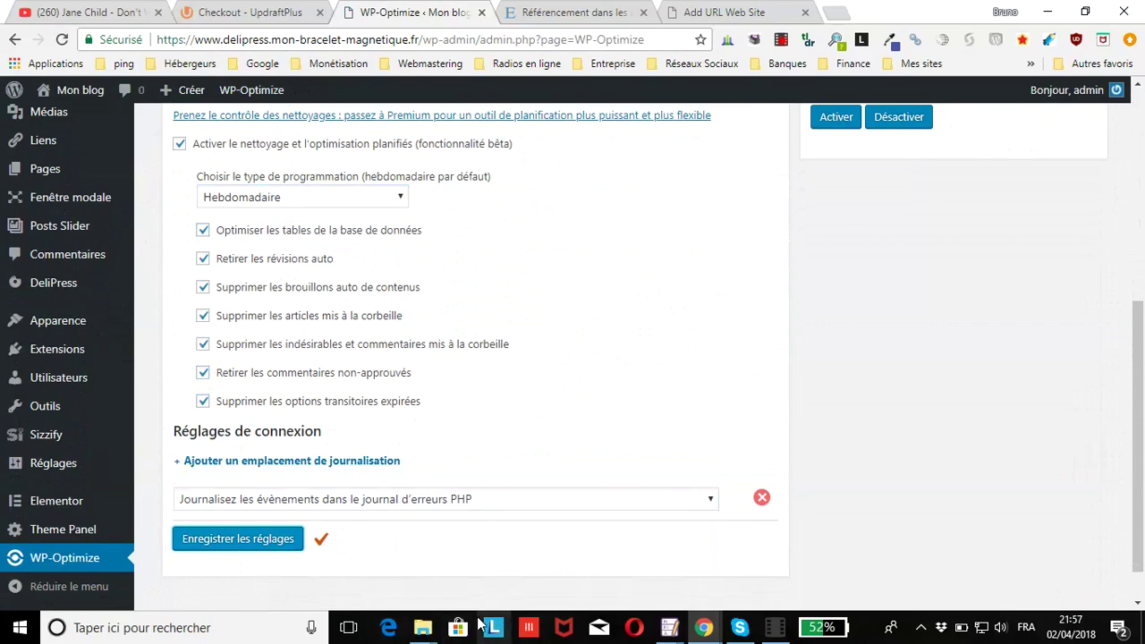
Step: Review the general and scheduled cleaning settings and return to the WP-Optimize optimisations overview with its status information
scroll(702, 393, "up", 5)
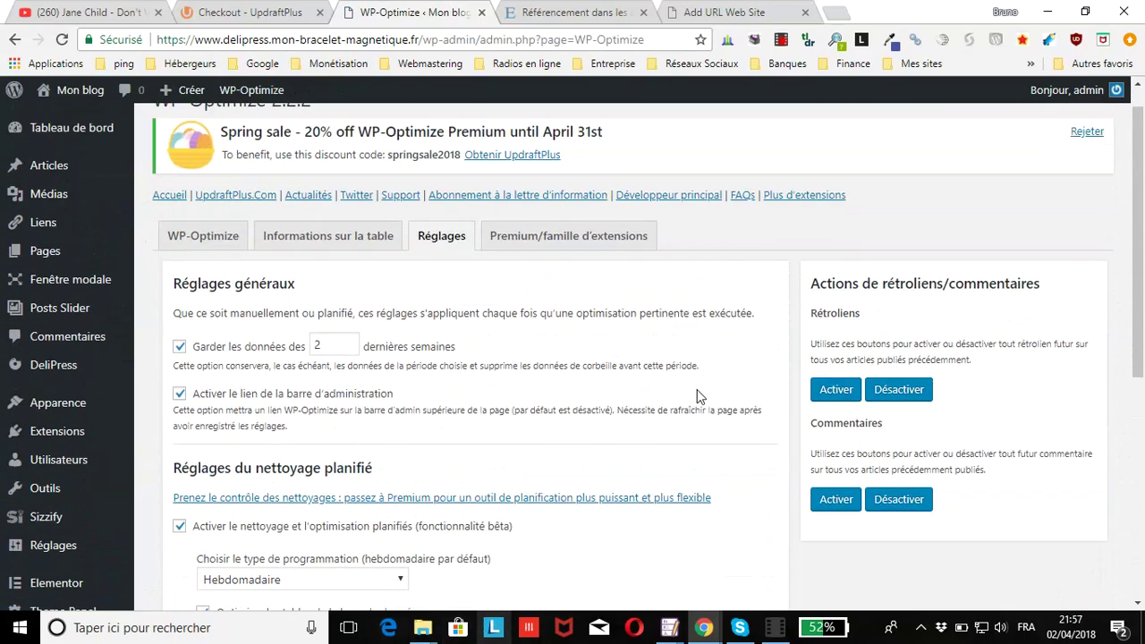
scroll(458, 430, "down", 3)
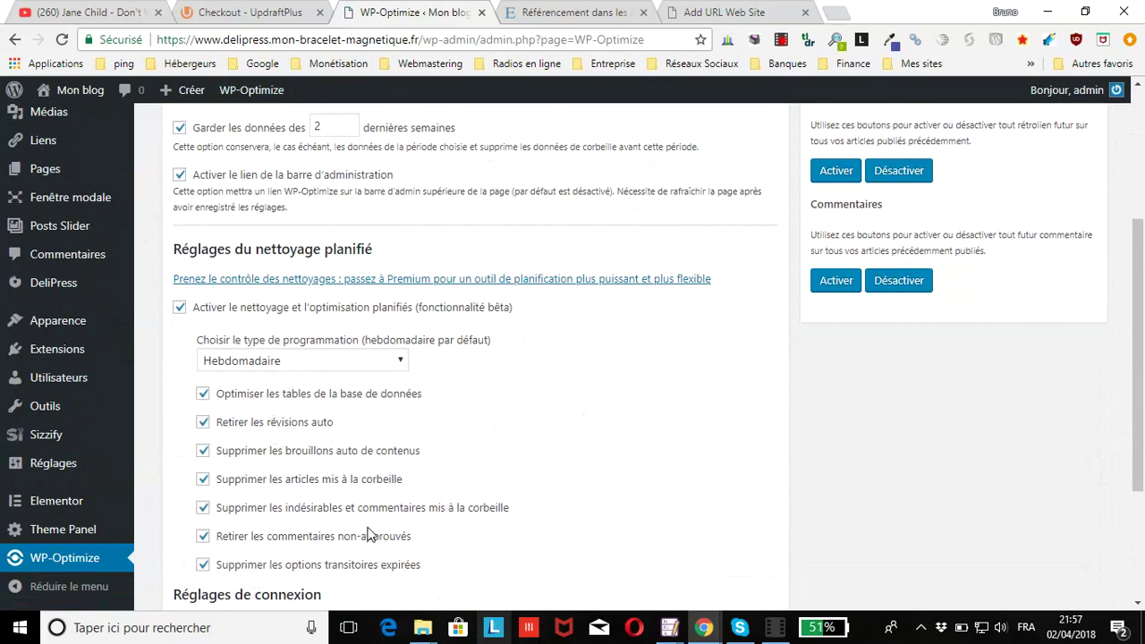
scroll(368, 536, "up", 3)
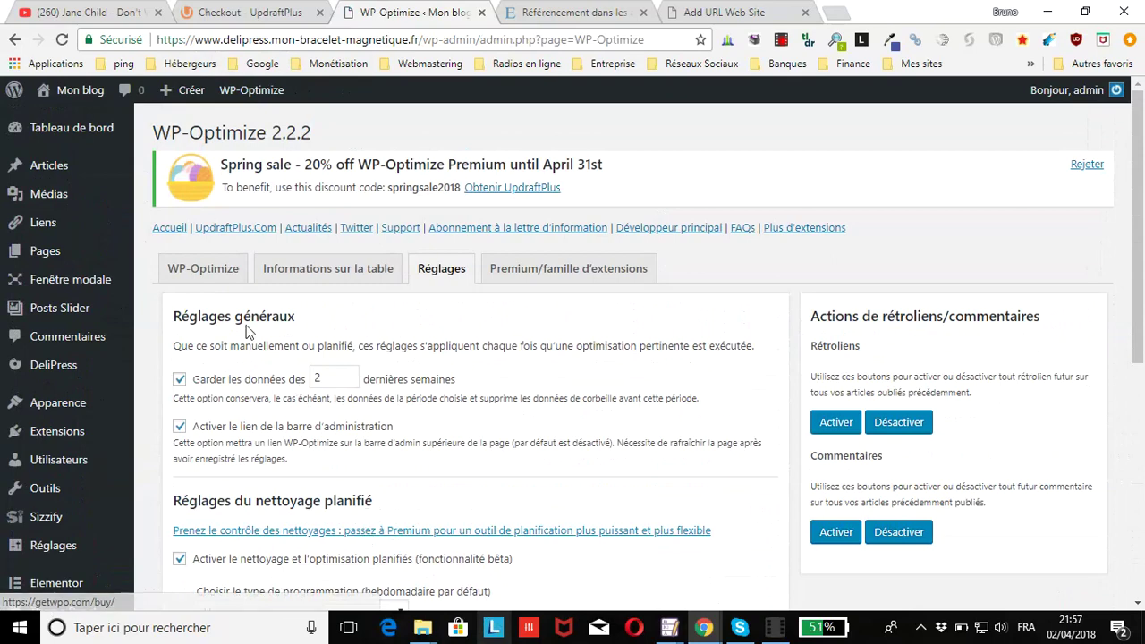
left_click(193, 275)
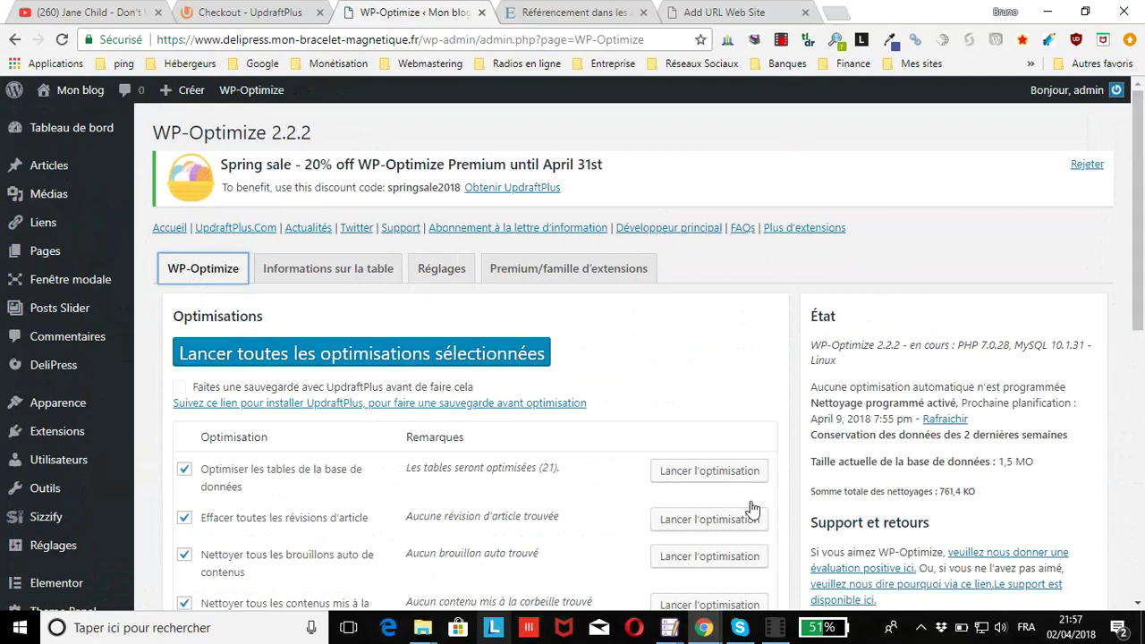
left_click(776, 630)
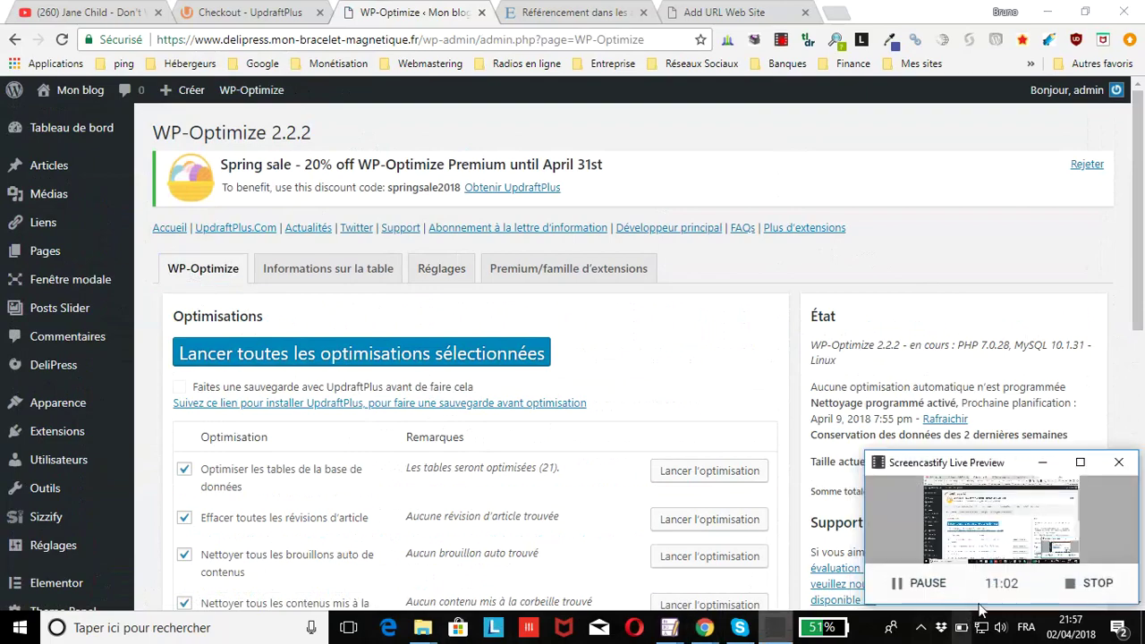